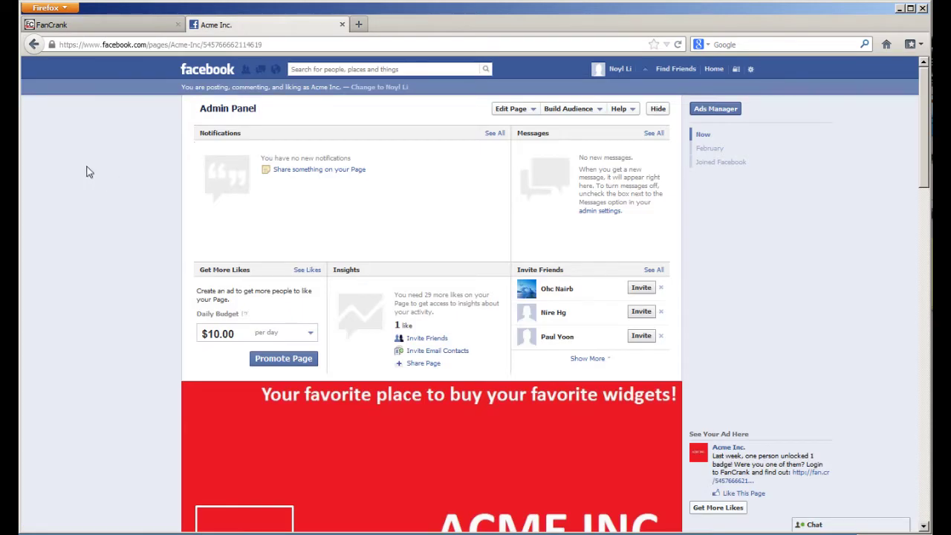
Step: Log in to FanCrank Admin with the Facebook account and allow it to manage pages, post on your behalf and access Insights
scroll(85, 170, down, 3)
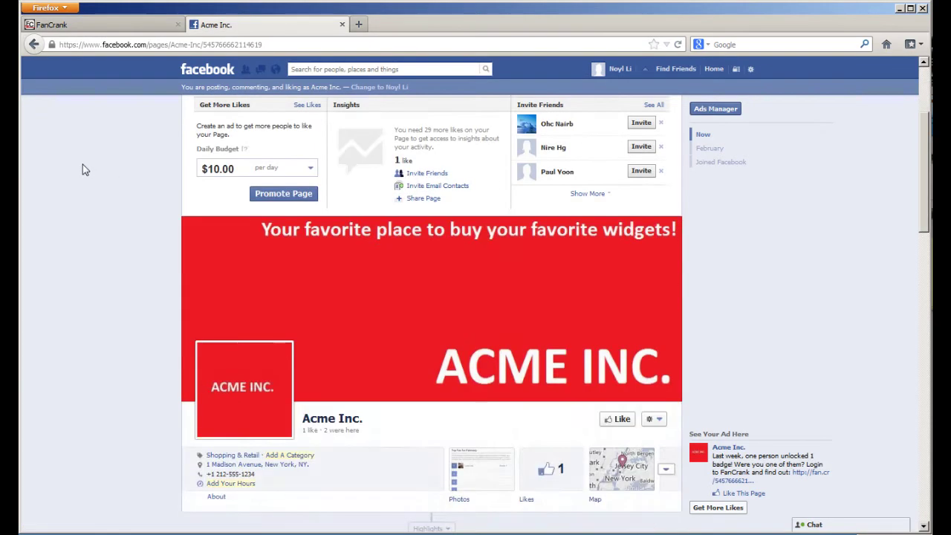
scroll(84, 170, down, 2)
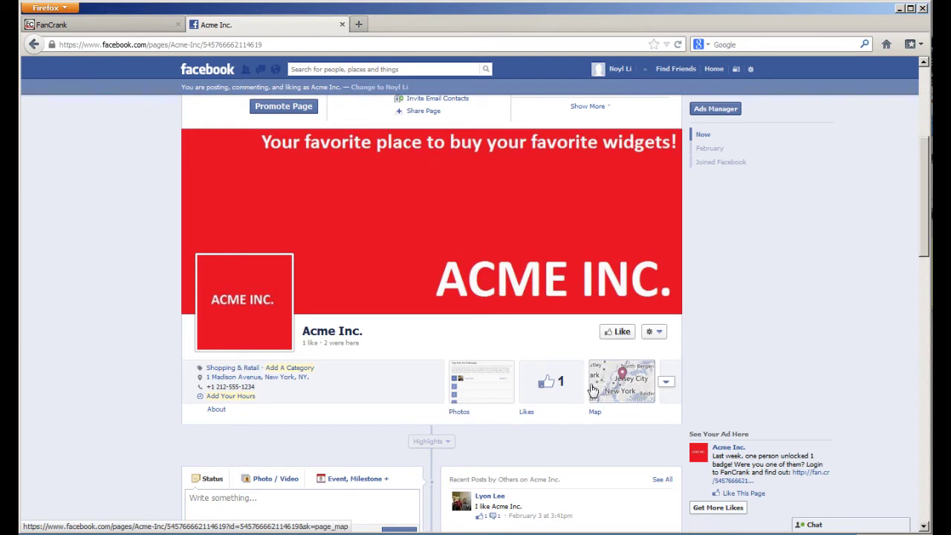
click(108, 28)
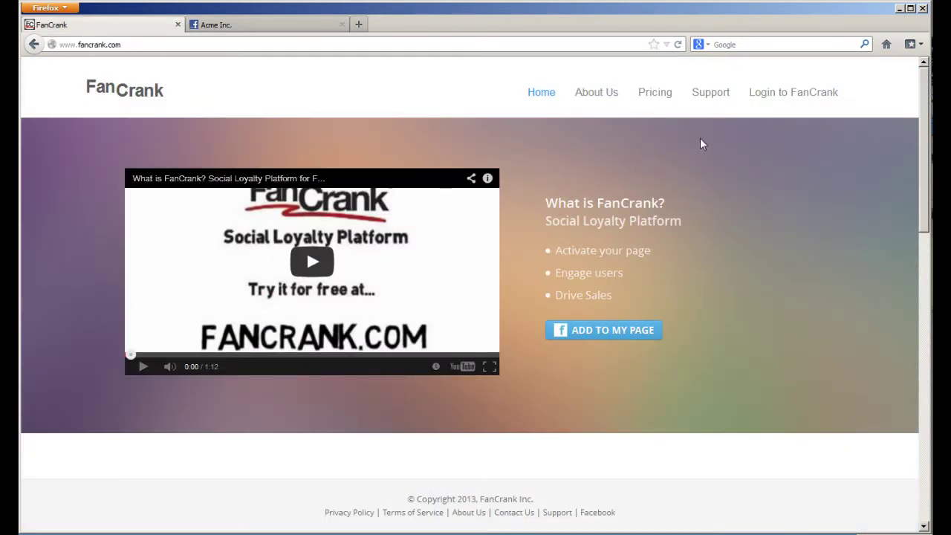
click(767, 98)
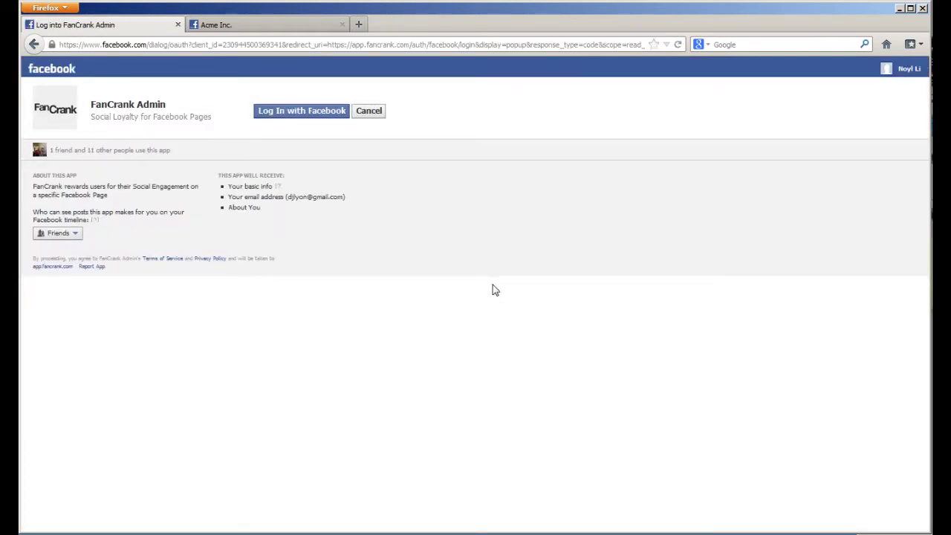
click(283, 120)
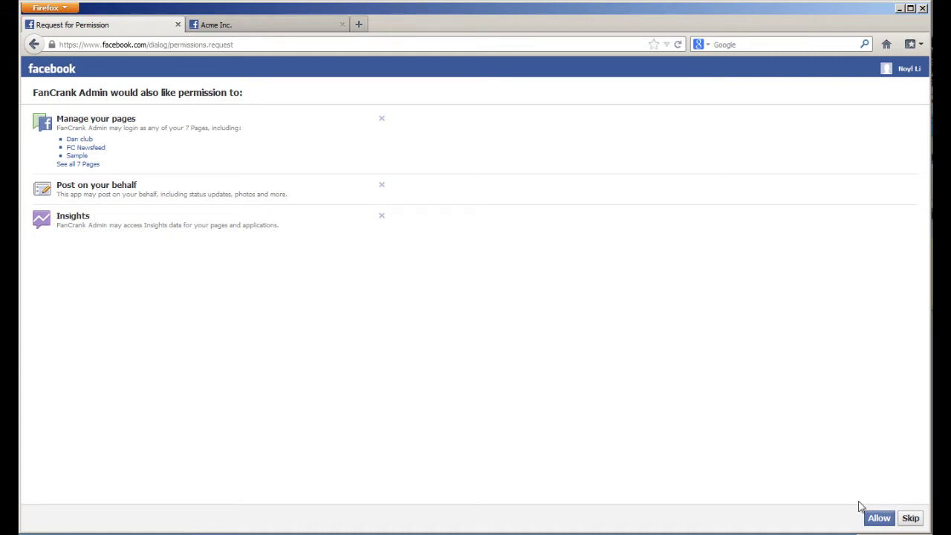
click(879, 519)
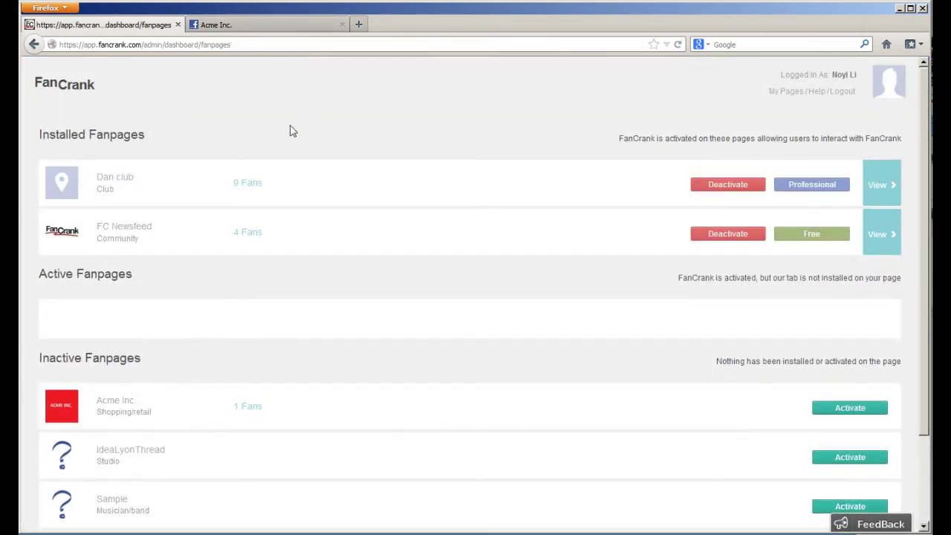
Step: Activate FanCrank for the inactive Acme Inc. fanpage and dismiss the activation notice
drag(41, 135, 181, 132)
drag(168, 277, 39, 274)
drag(135, 354, 28, 346)
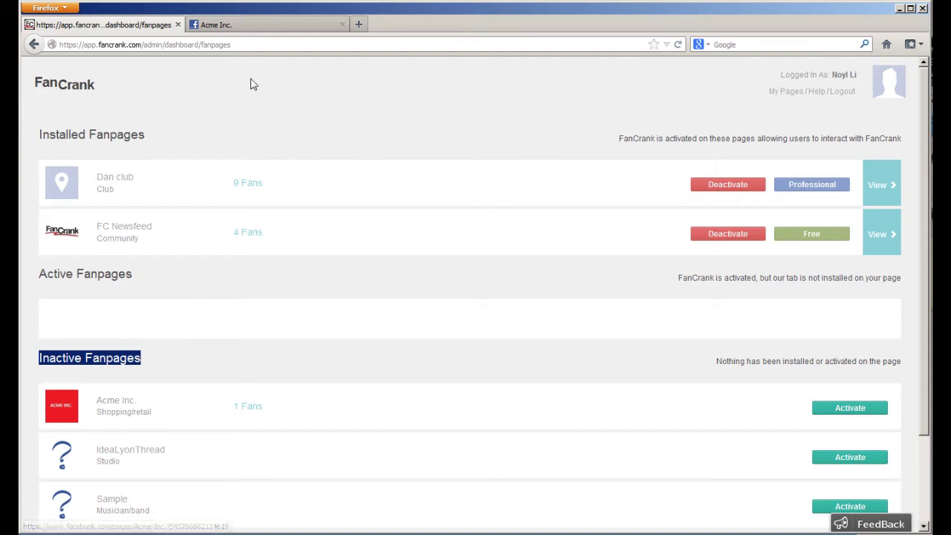
click(843, 406)
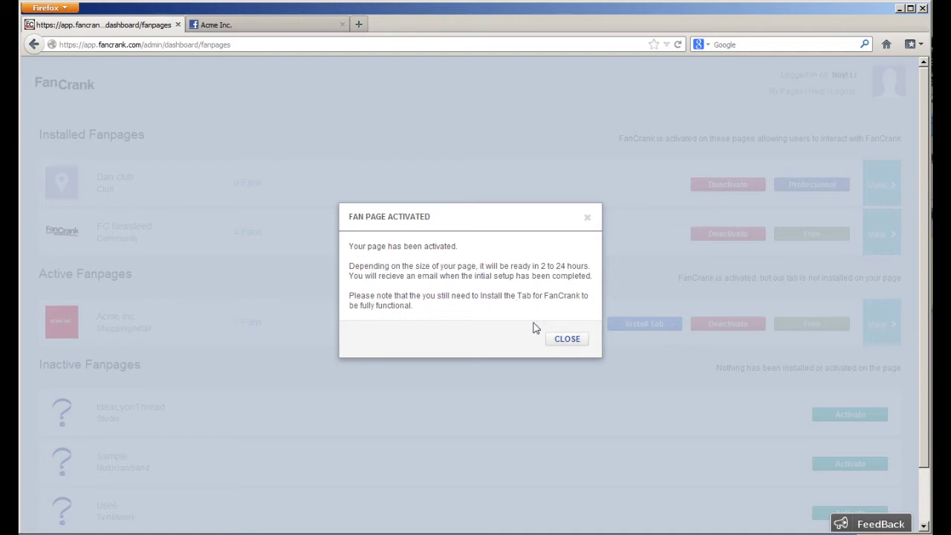
click(558, 339)
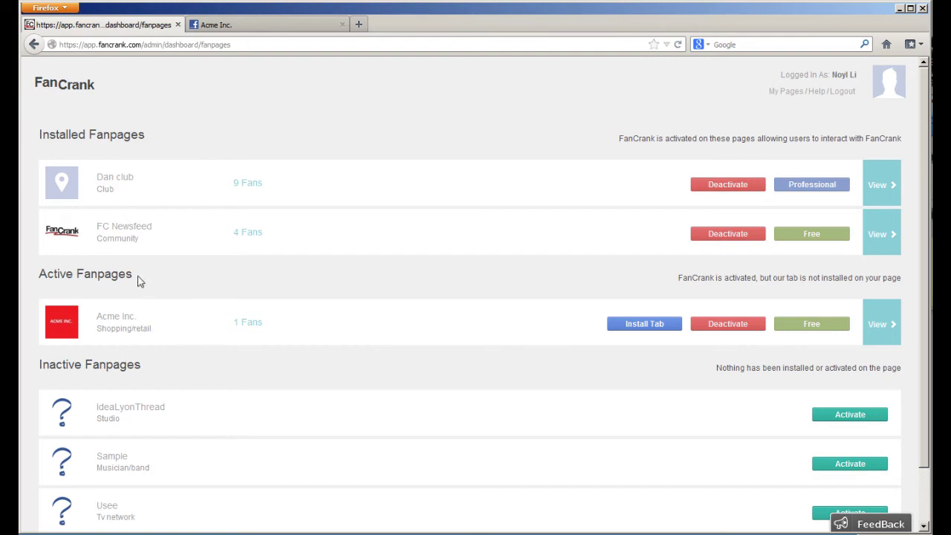
Step: Install the FanCrank tab on the active Acme Inc. fanpage and dismiss the installation notice
drag(139, 282, 31, 275)
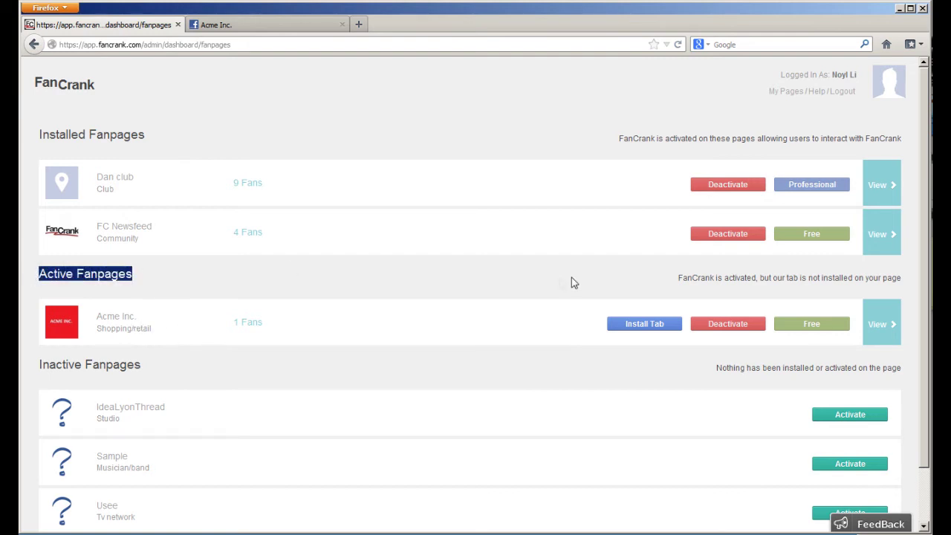
click(223, 25)
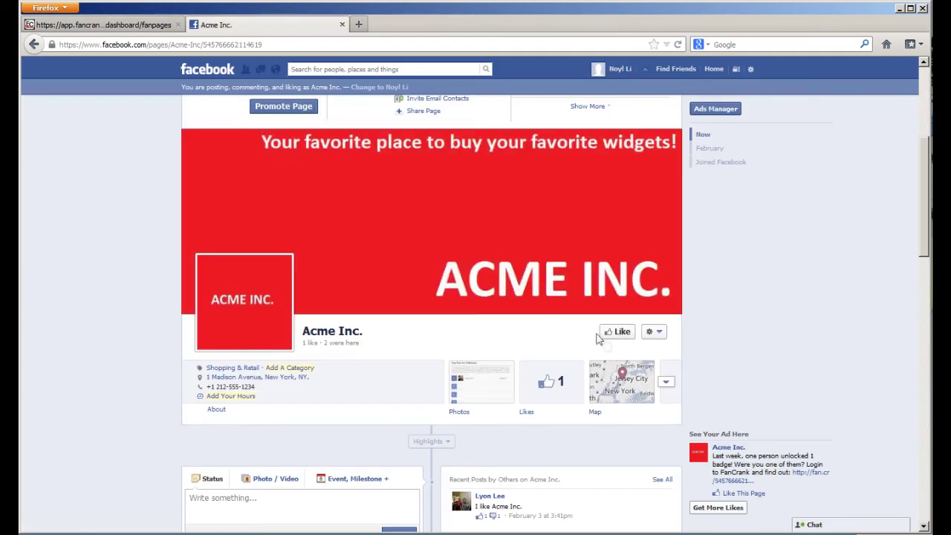
click(132, 27)
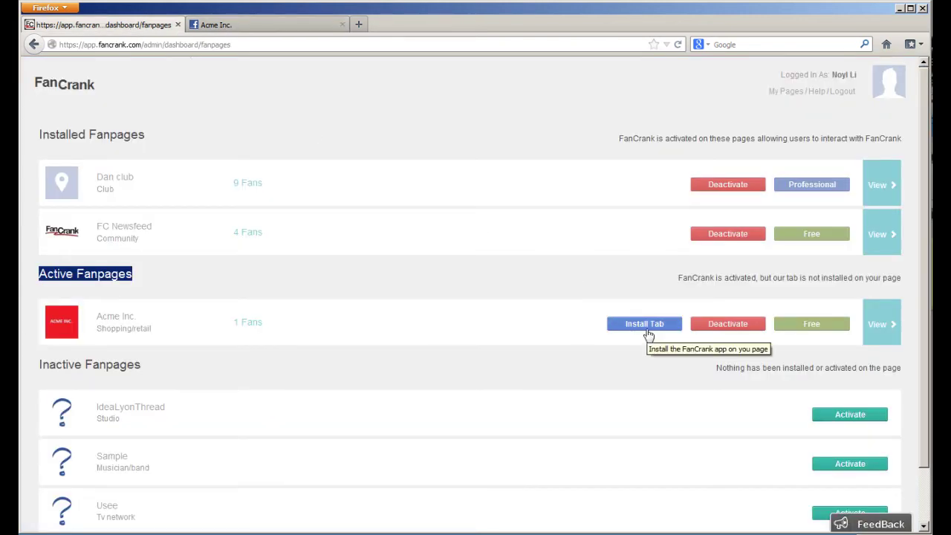
click(644, 327)
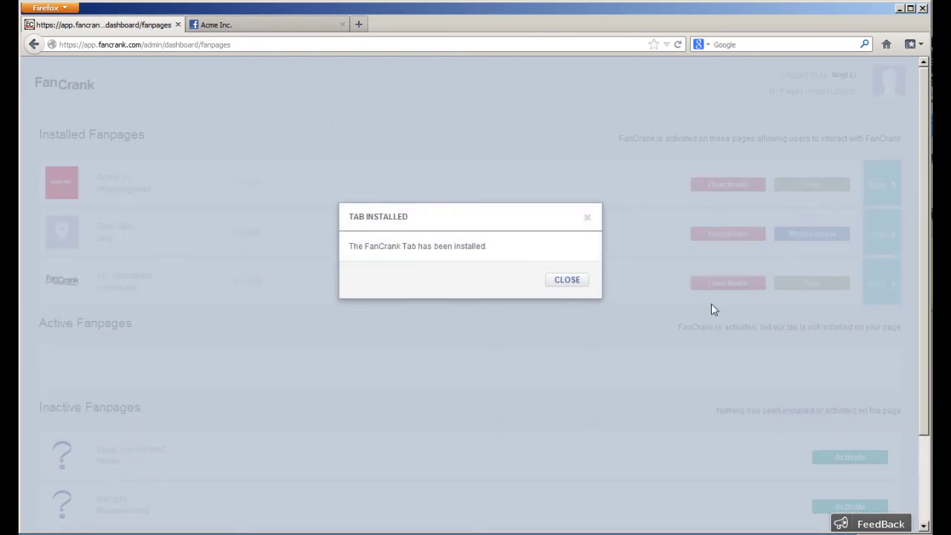
click(571, 283)
Step: Reload the Acme Inc. Facebook page to check its app tabs, and return to the FanCrank fanpages dashboard
click(222, 24)
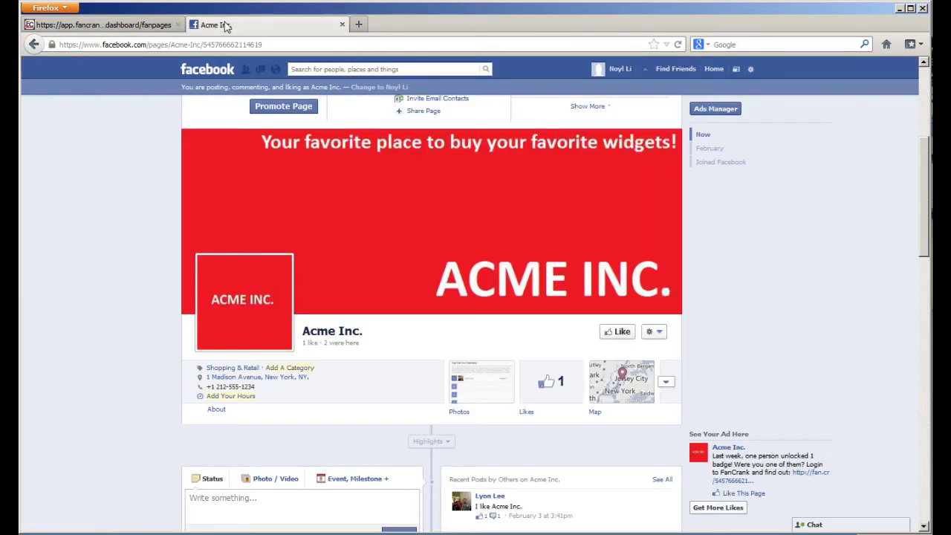
key(F5)
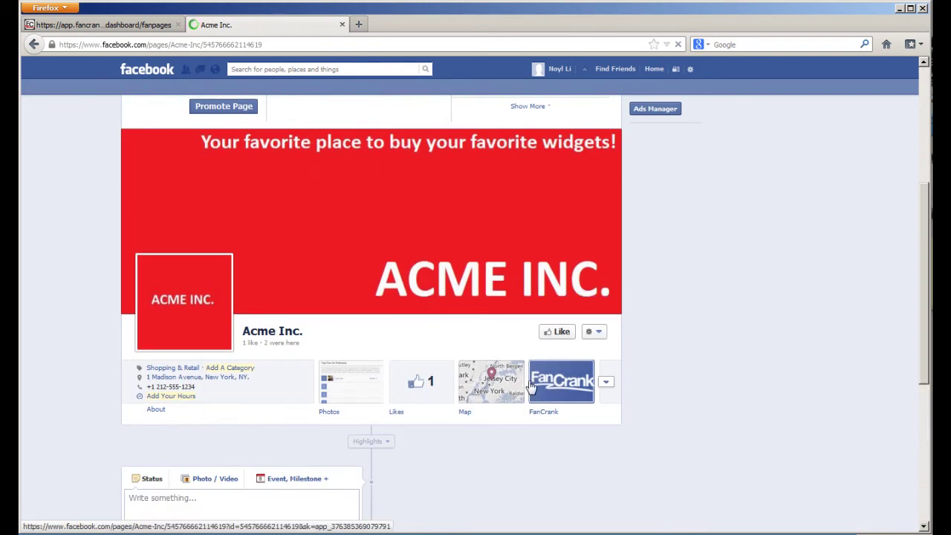
click(94, 30)
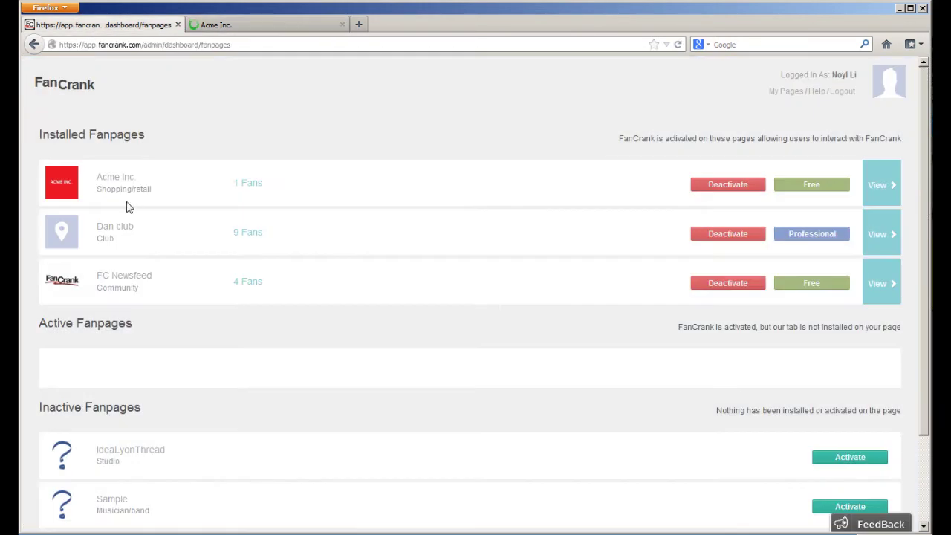
Step: View the Acme Inc. admin home page, examining its statistics and the link in the next scheduled post
click(872, 197)
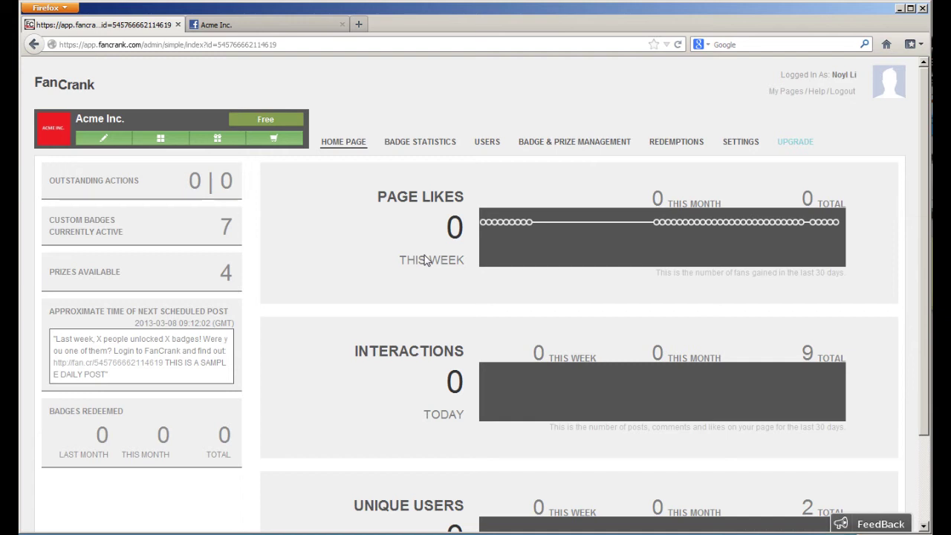
scroll(425, 256, down, 2)
scroll(427, 255, up, 2)
drag(144, 364, 116, 352)
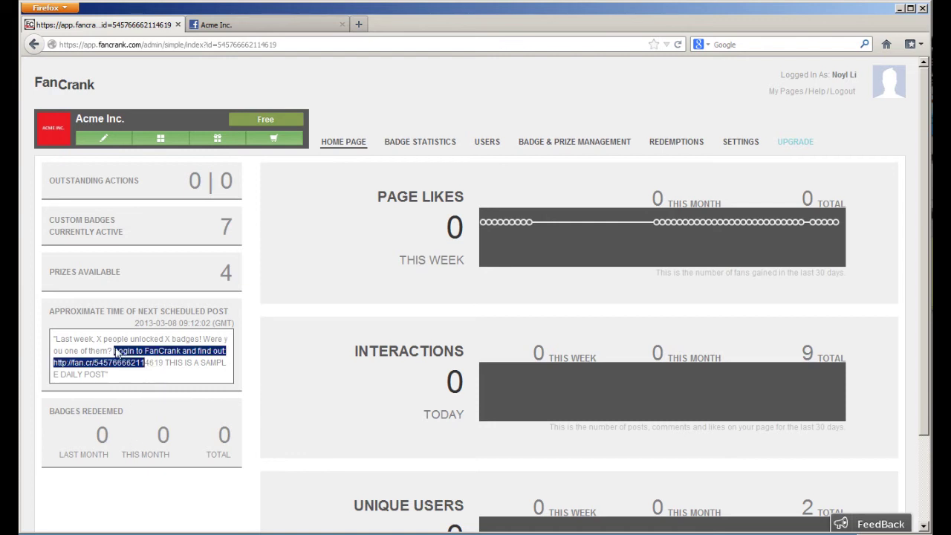
click(133, 369)
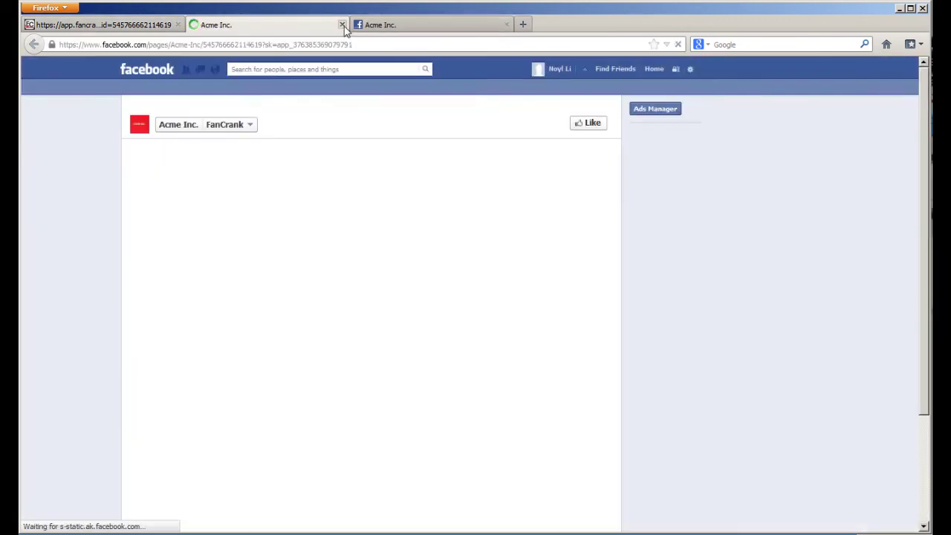
click(342, 24)
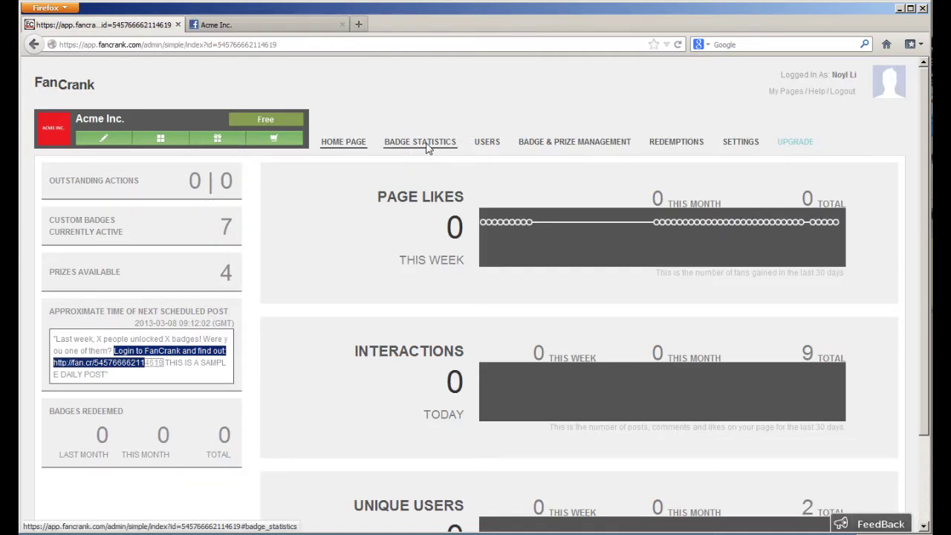
Step: Examine the Top Fan of the Month badges and their linked prizes in Badge & Prize Management
click(583, 149)
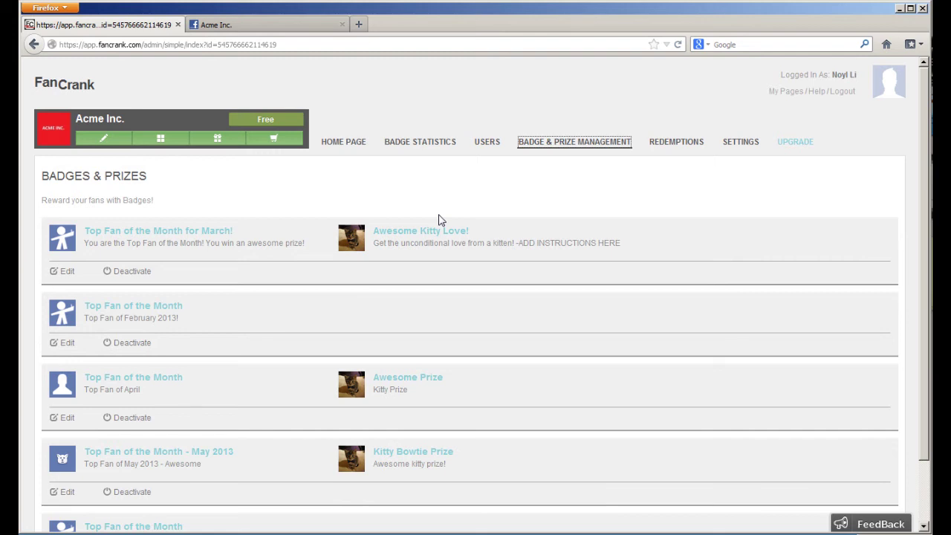
scroll(438, 220, down, 3)
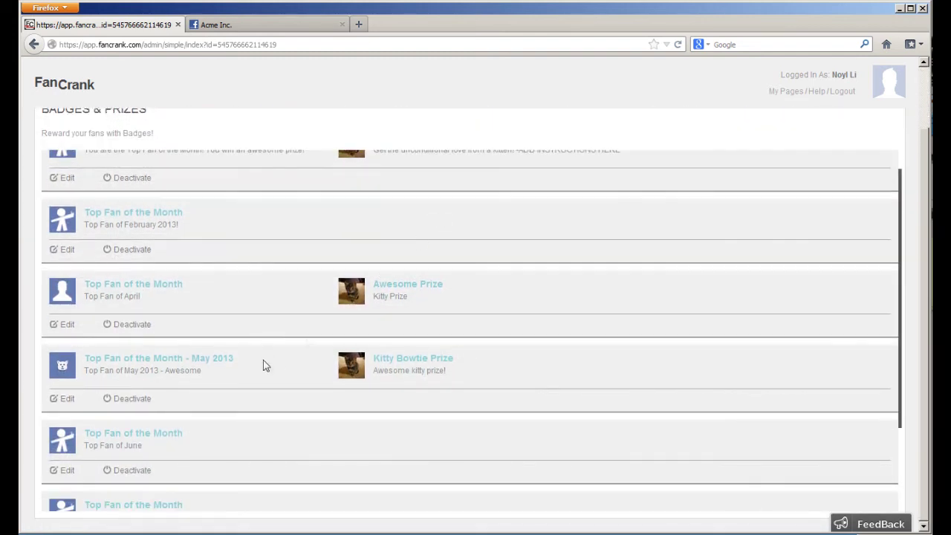
scroll(264, 363, down, 2)
scroll(272, 357, up, 3)
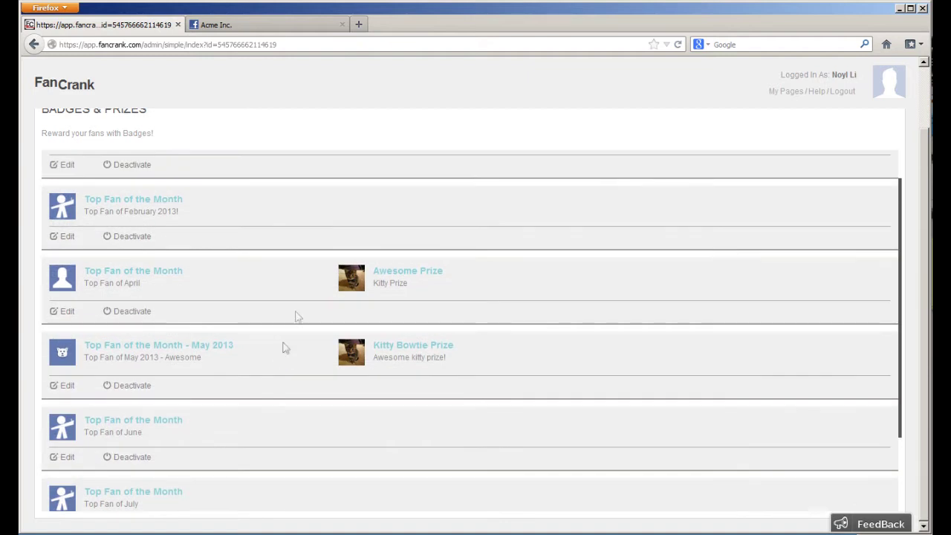
scroll(350, 267, up, 2)
scroll(378, 257, down, 6)
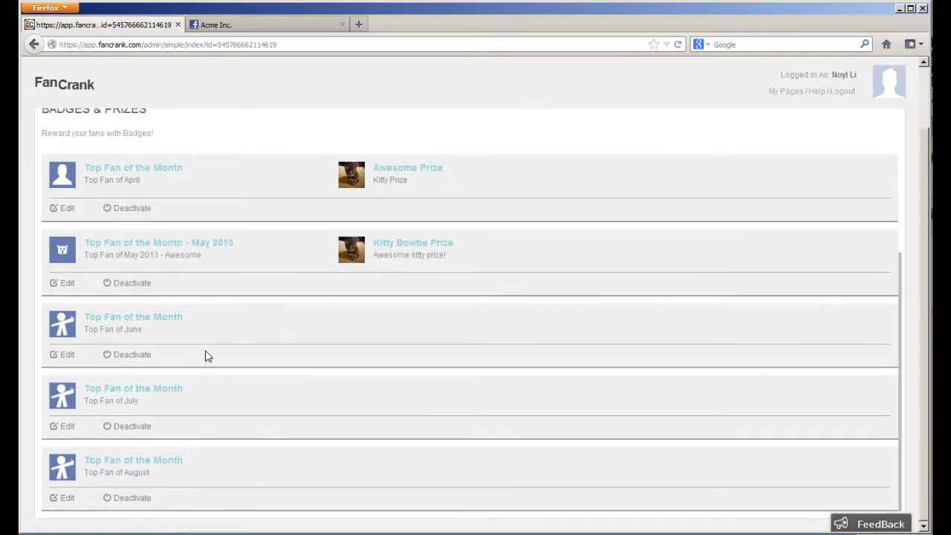
drag(203, 357, 191, 322)
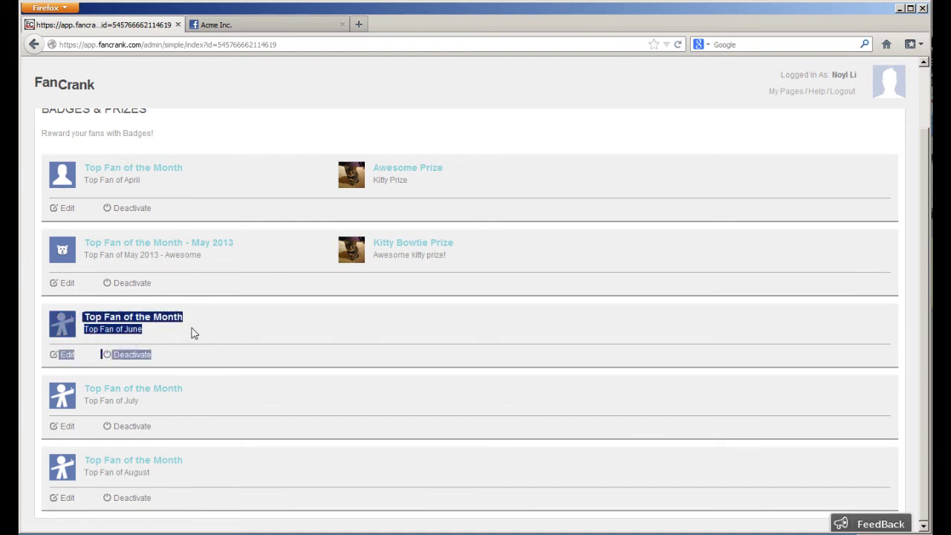
click(194, 332)
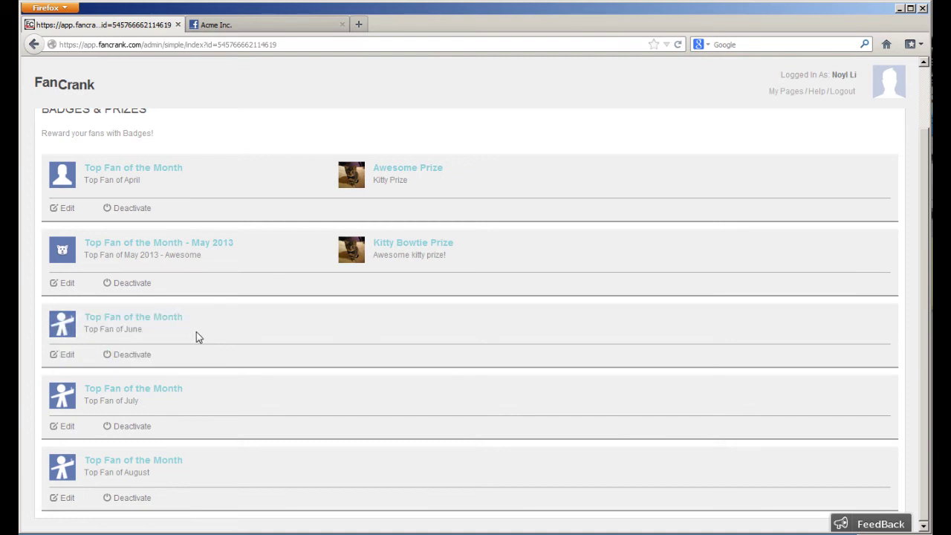
Step: Rename the June badge "Top Fan of the Month - June 2013" and set its description to "Top Fan of June - 2013 -- AWESOME!"
click(59, 356)
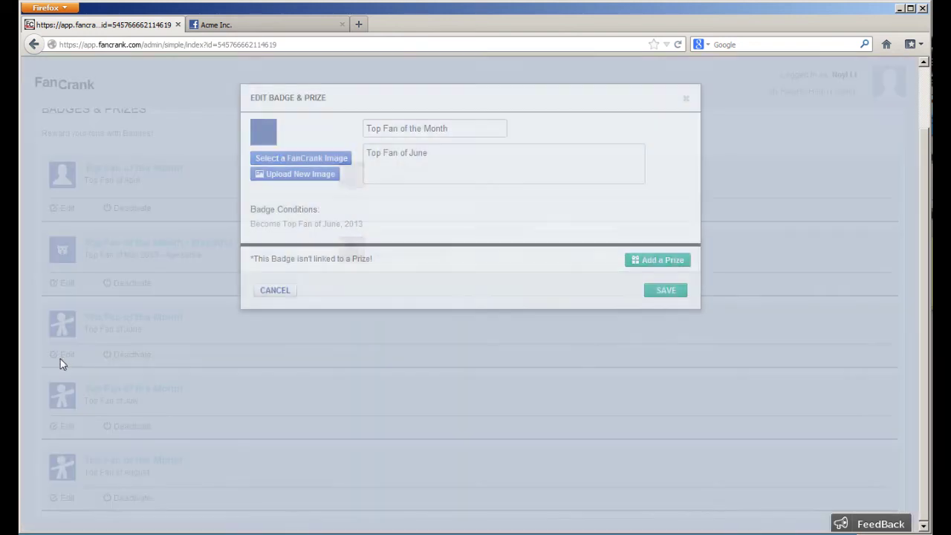
click(481, 135)
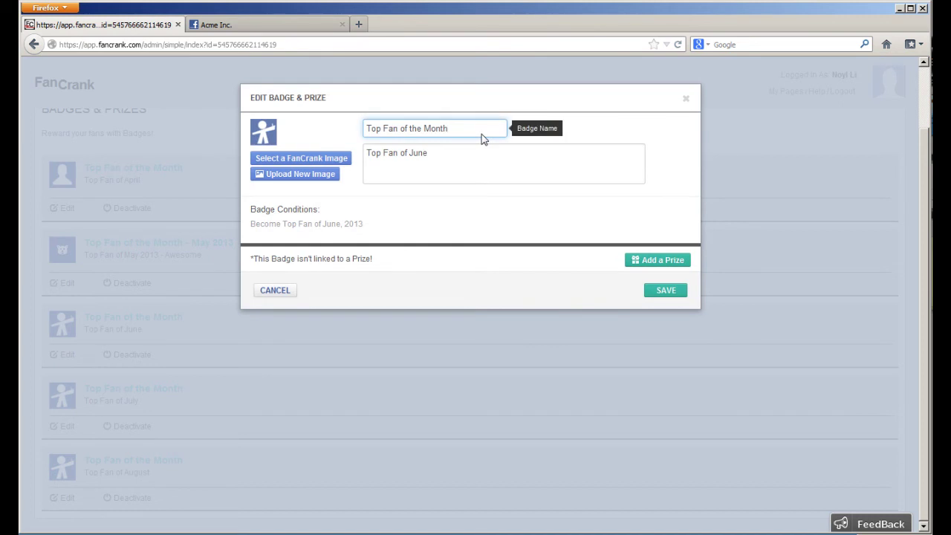
text(- June 2013)
click(441, 167)
text(- 20)
key(BackSpace)
key(BackSpace)
text(2013 -- AWESOME!)
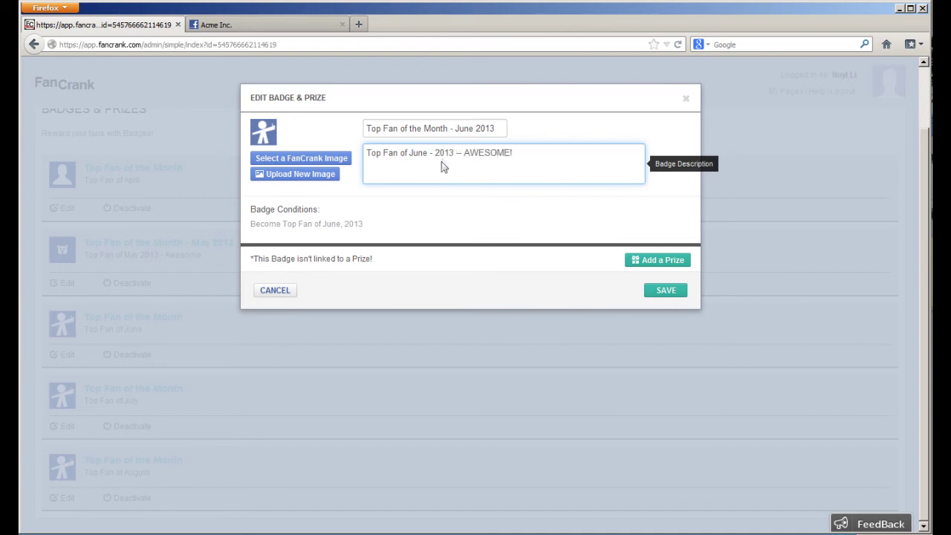
Step: Change the June badge's picture to the animal-face icon from the FanCrank image library
click(347, 159)
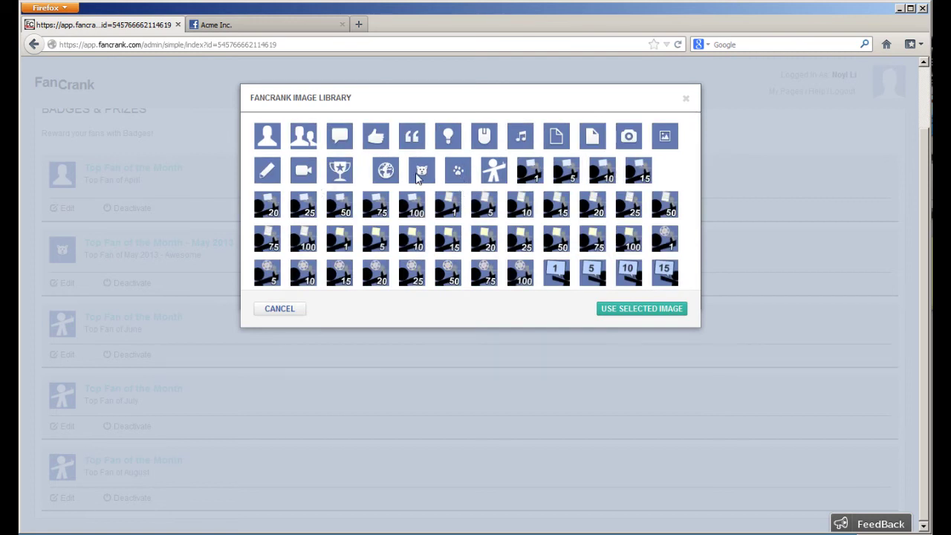
click(421, 172)
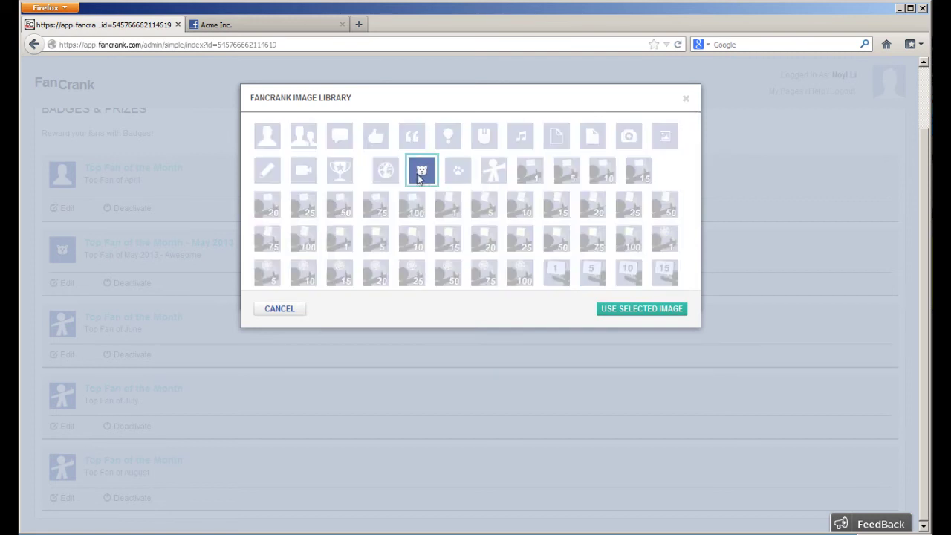
click(646, 315)
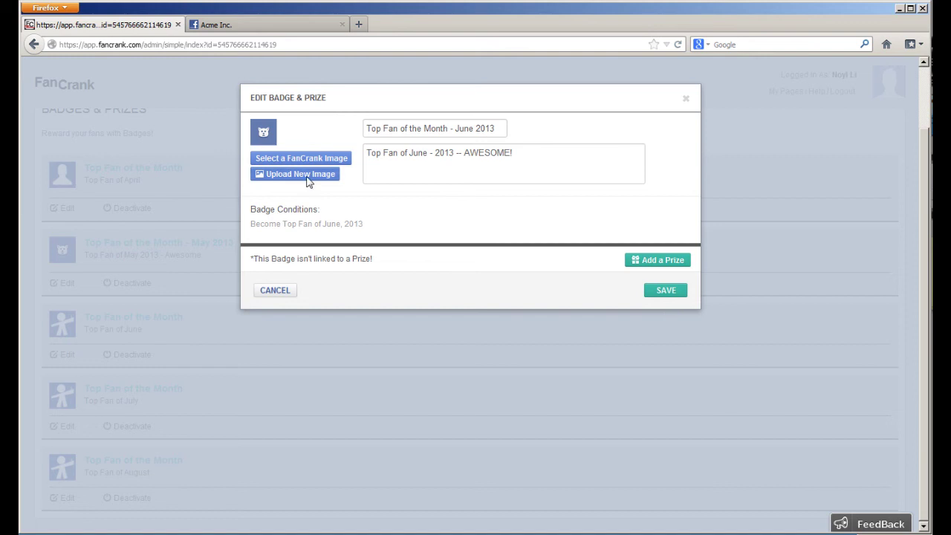
Step: Save the edited June badge, dismiss the update notice and check its entry in the badge list
drag(420, 178, 414, 176)
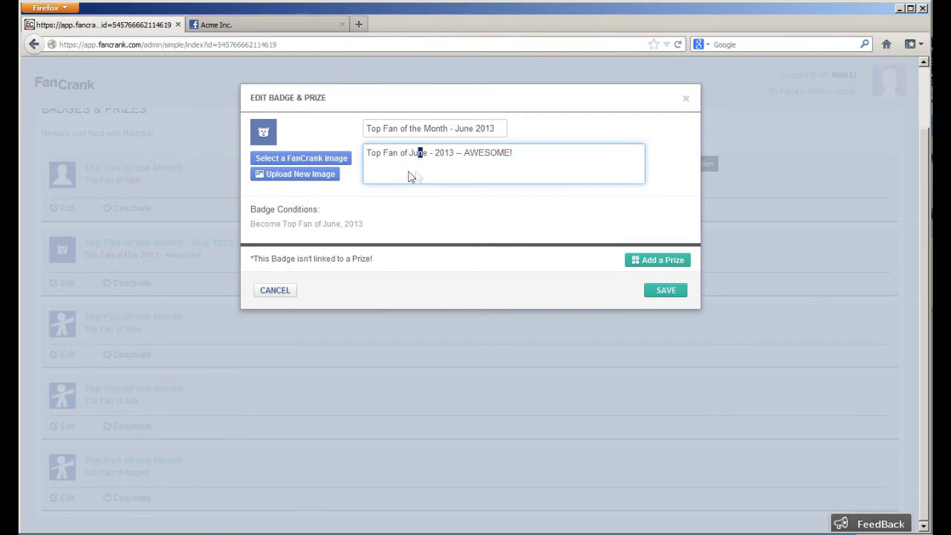
click(654, 291)
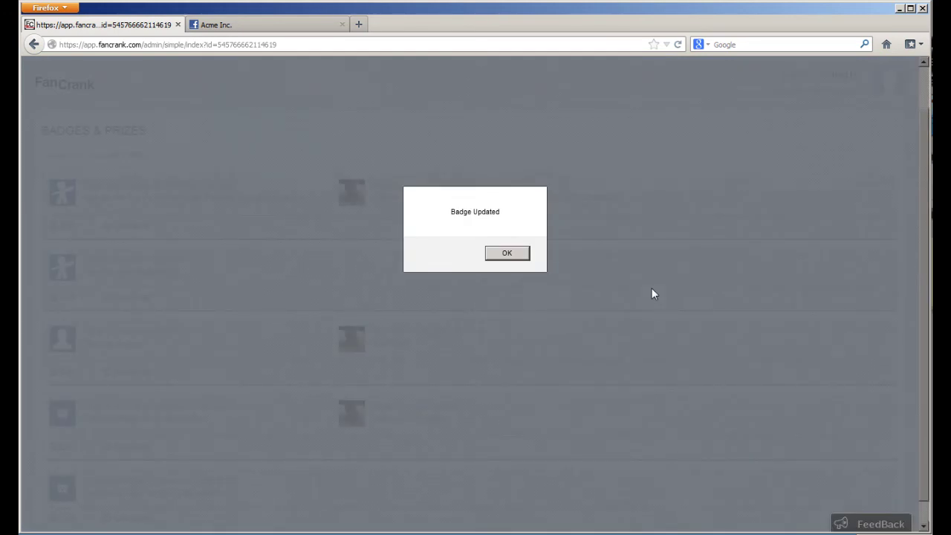
click(521, 257)
scroll(522, 262, down, 1)
scroll(525, 268, down, 1)
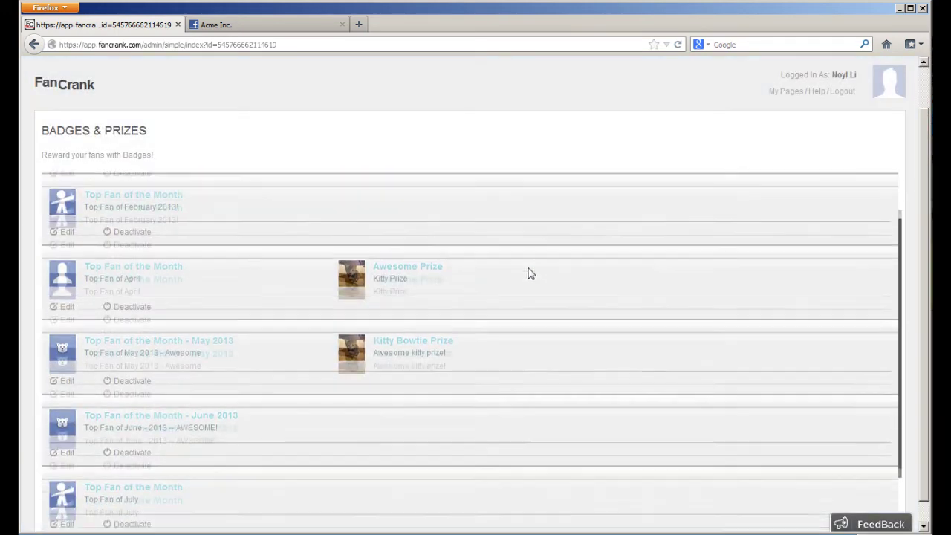
Step: Add a prize named "AWESOME KITTY!" to the June 2013 Top Fan of the Month badge
scroll(526, 272, up, 1)
scroll(522, 283, down, 2)
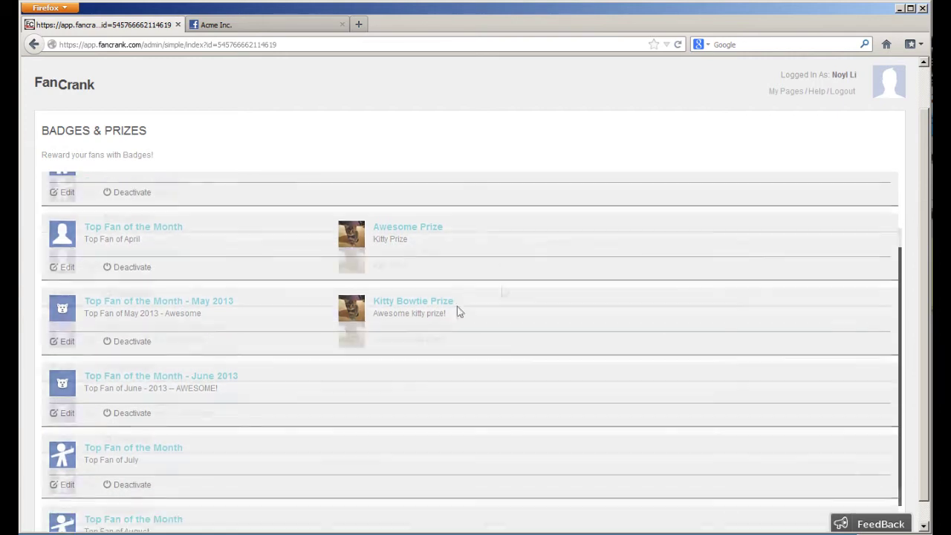
click(110, 381)
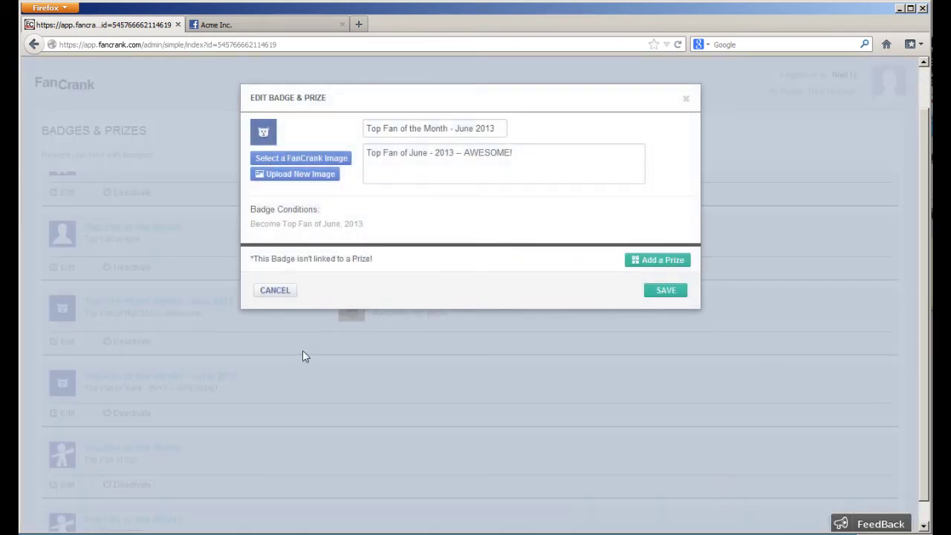
click(690, 264)
click(407, 272)
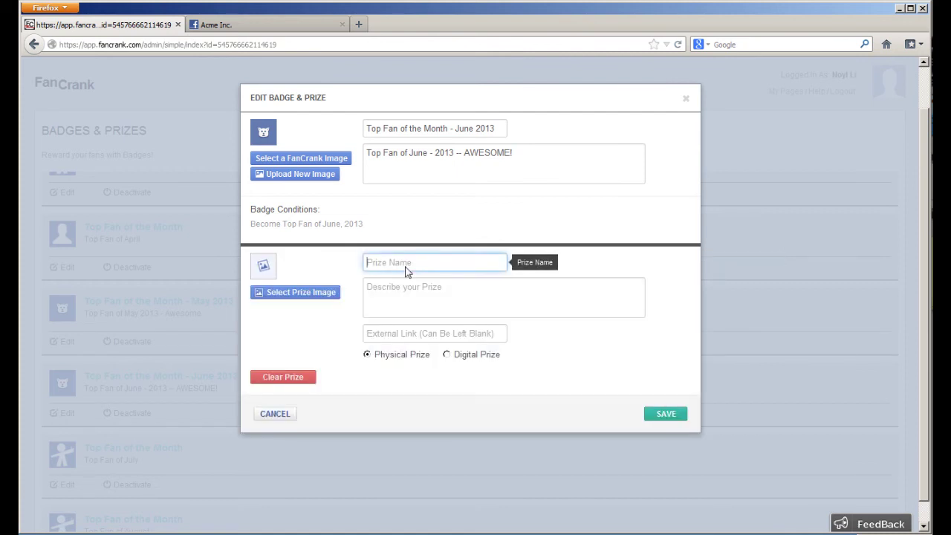
text(AWESOM)
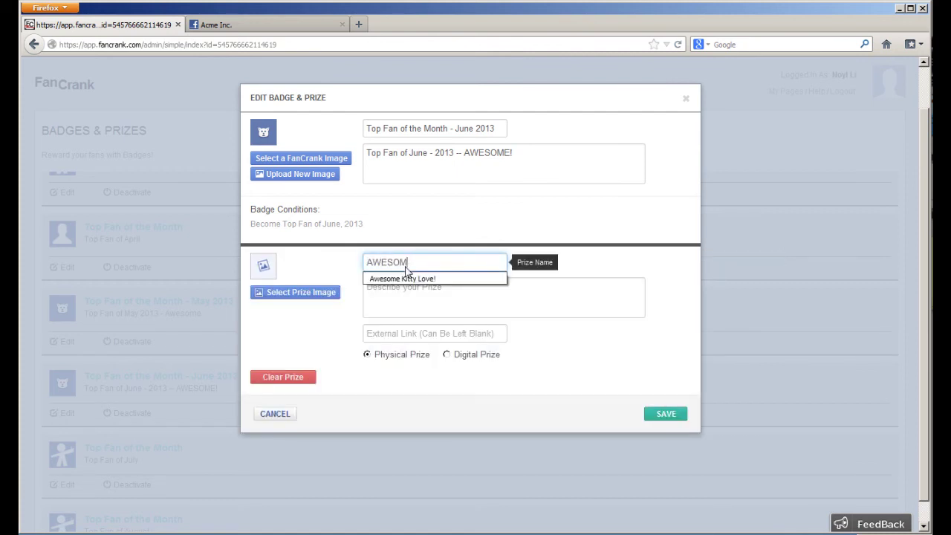
text(E KITTY!)
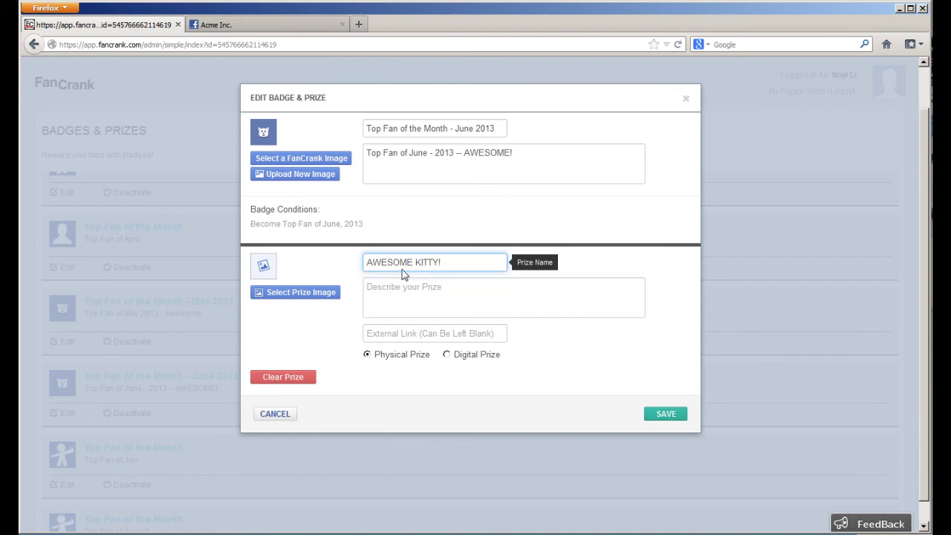
Step: Upload sdm-a.jpg from the Desktop as the prize's image
click(318, 295)
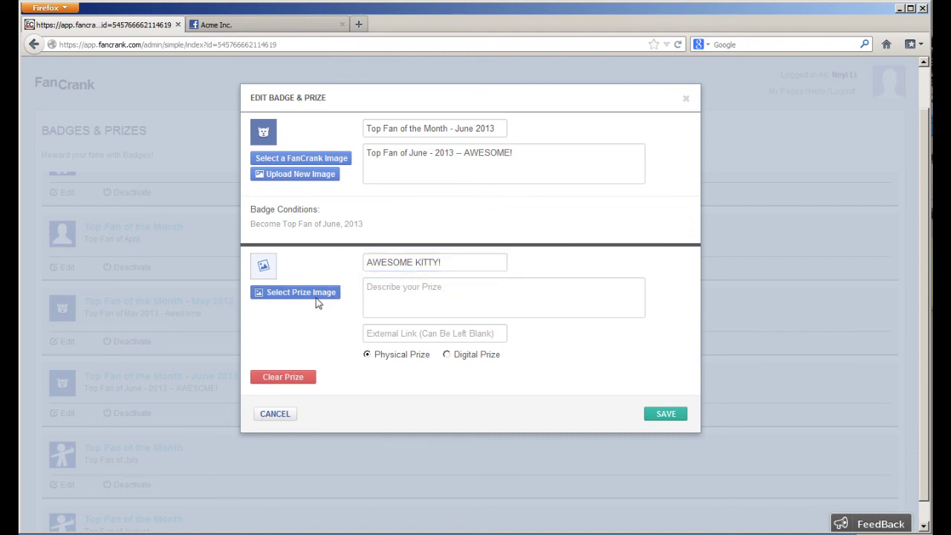
click(187, 166)
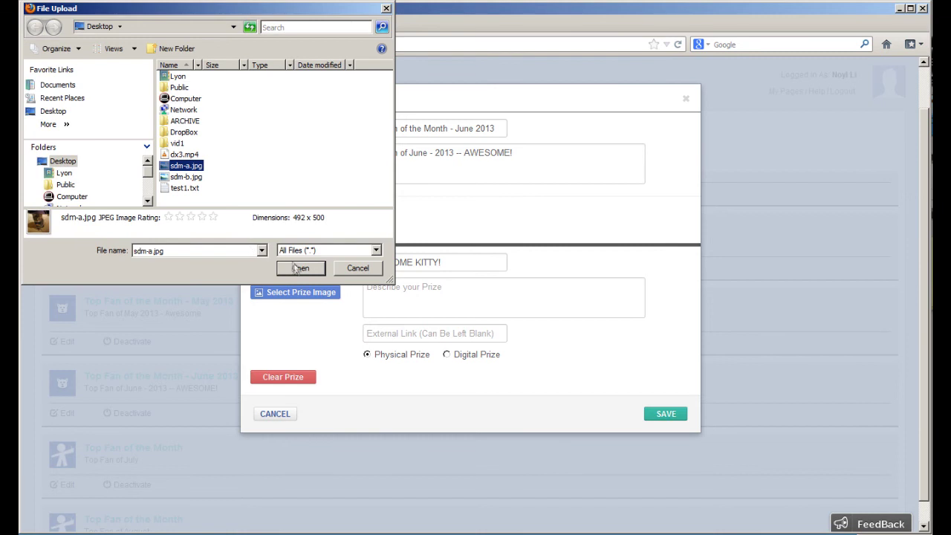
click(301, 268)
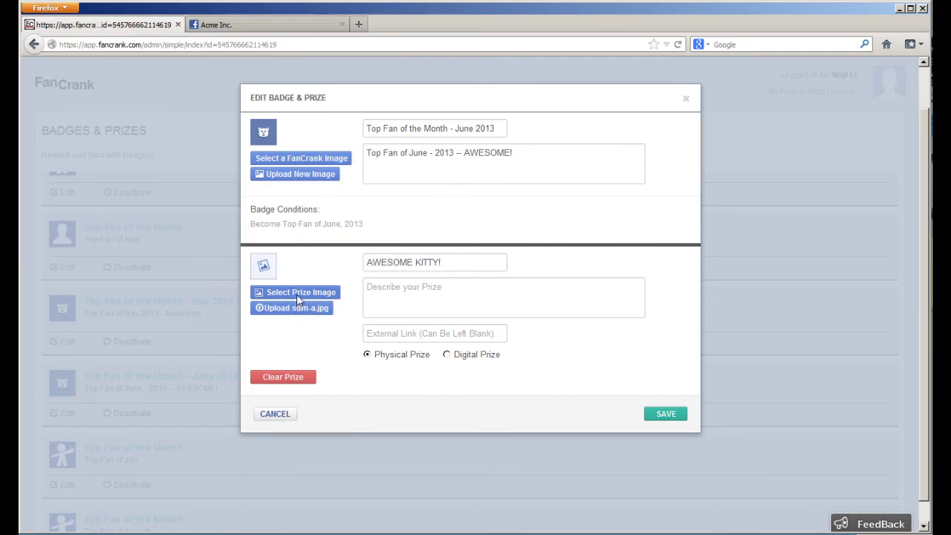
click(300, 311)
Step: Set the prize's description to "CUTE KITTY!" and leave its external link blank
click(521, 305)
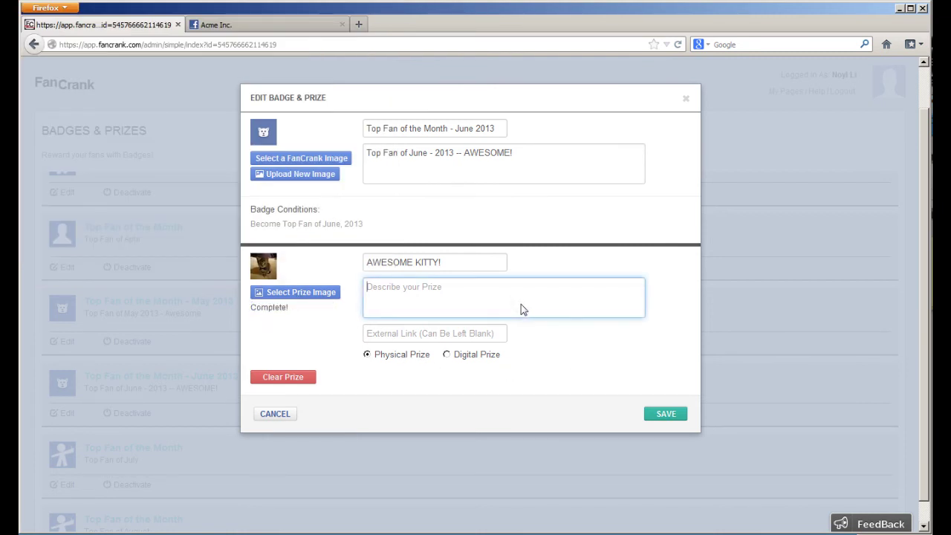
text(CUTE KIT)
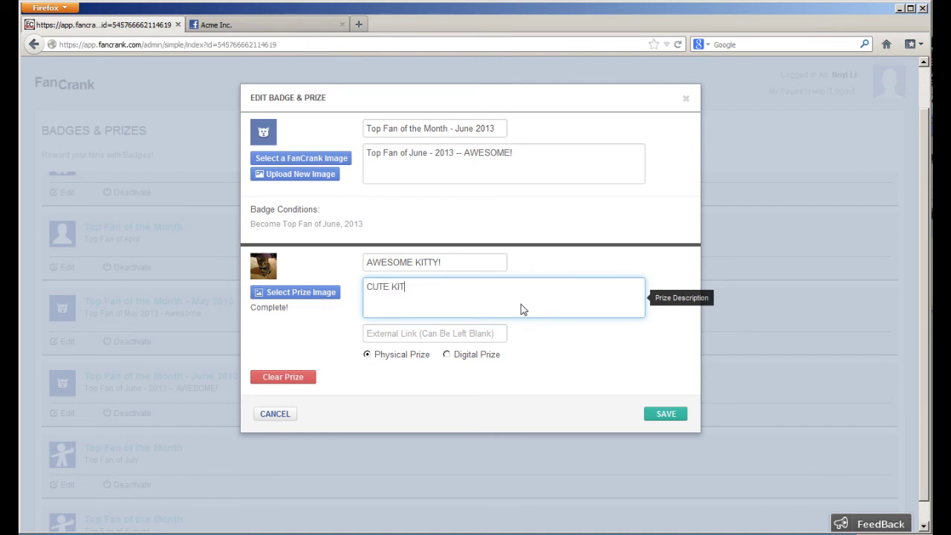
text(TY!)
click(417, 342)
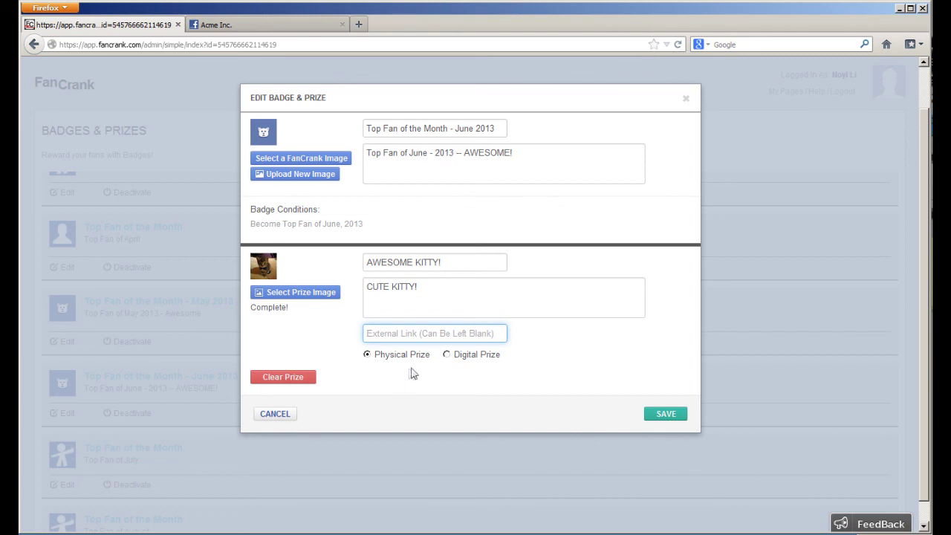
Step: Make it a digital prize with item code ABC123, save the badge with its prize and dismiss the notice
click(448, 355)
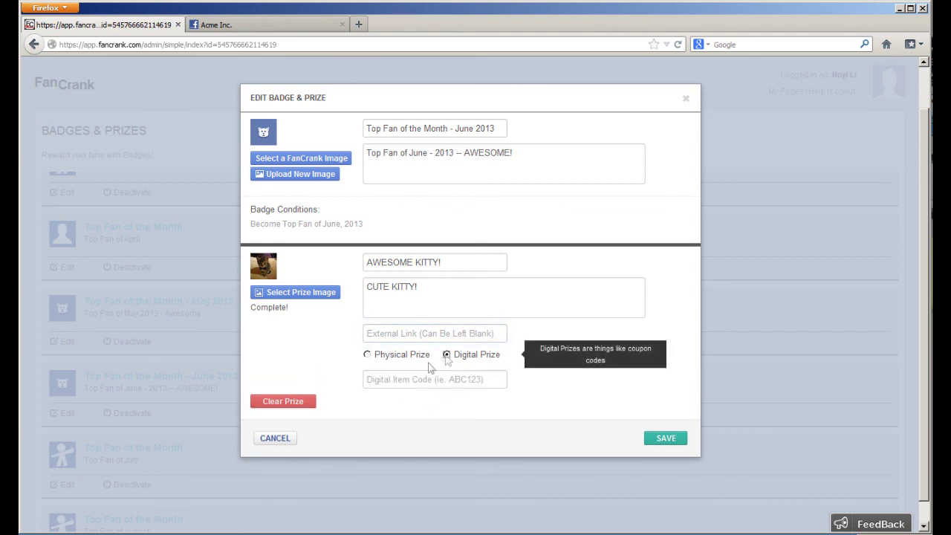
click(392, 385)
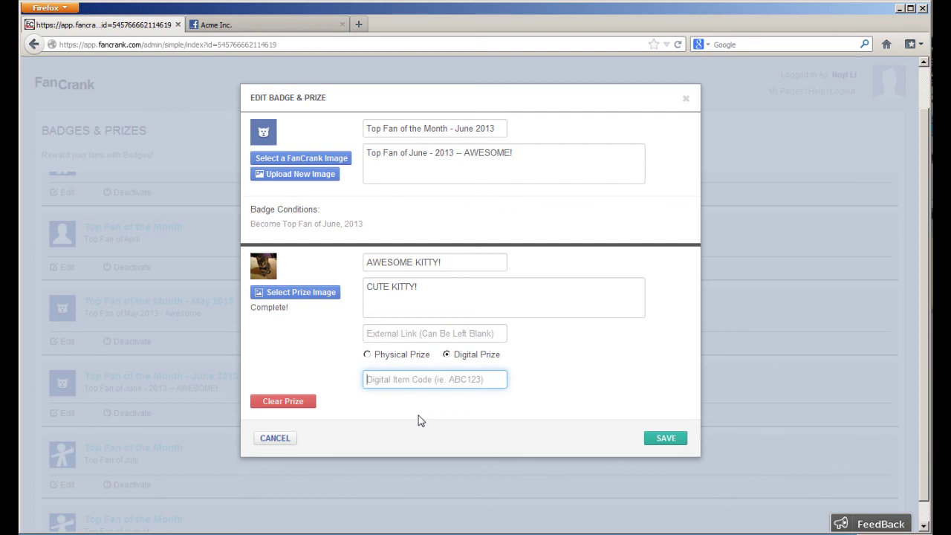
text(ABC123)
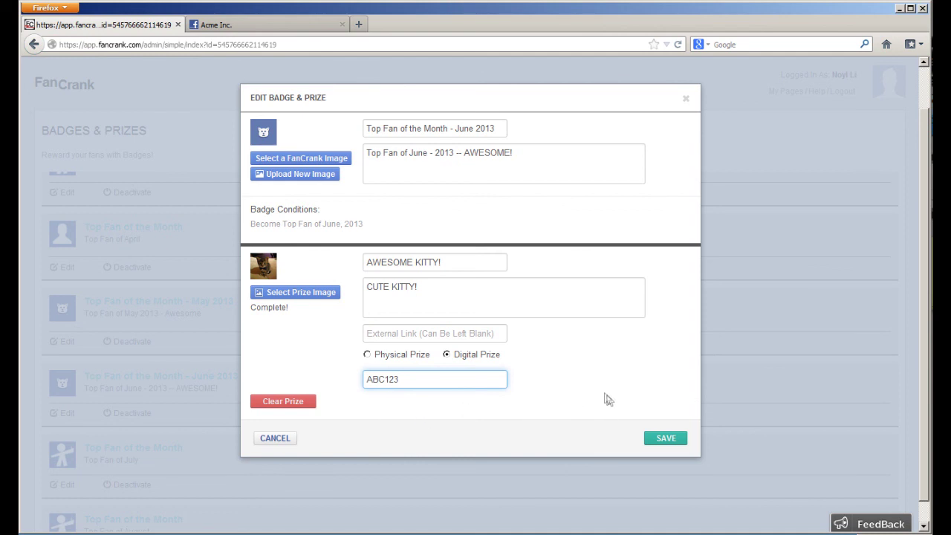
click(657, 439)
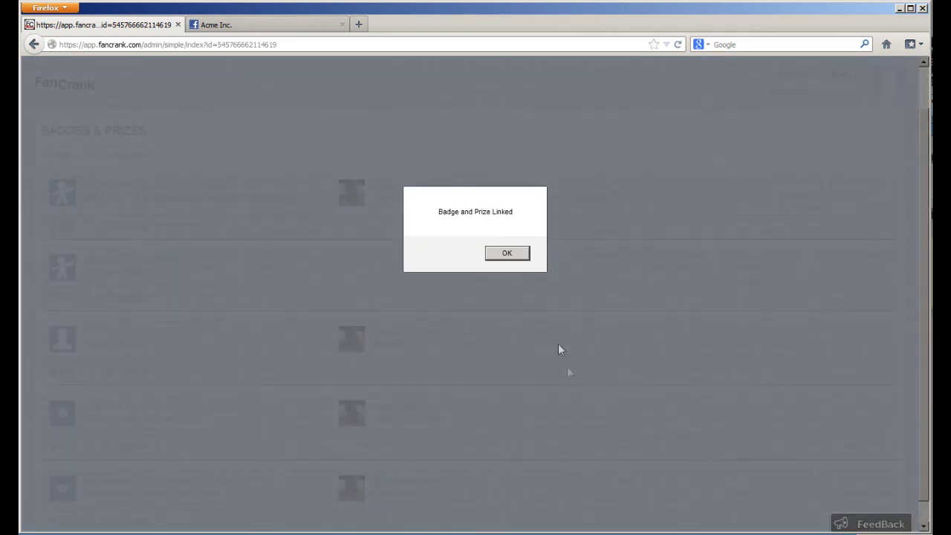
click(509, 258)
Step: Review the June 2013 badge's linked prize in the badge list and in its edit dialog, closing the dialog without changes
scroll(491, 325, down, 2)
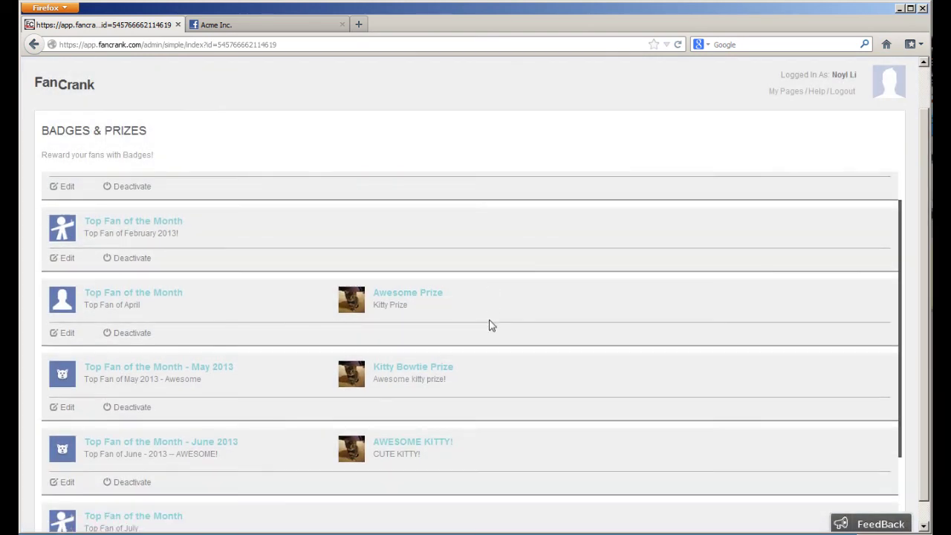
scroll(490, 331, down, 1)
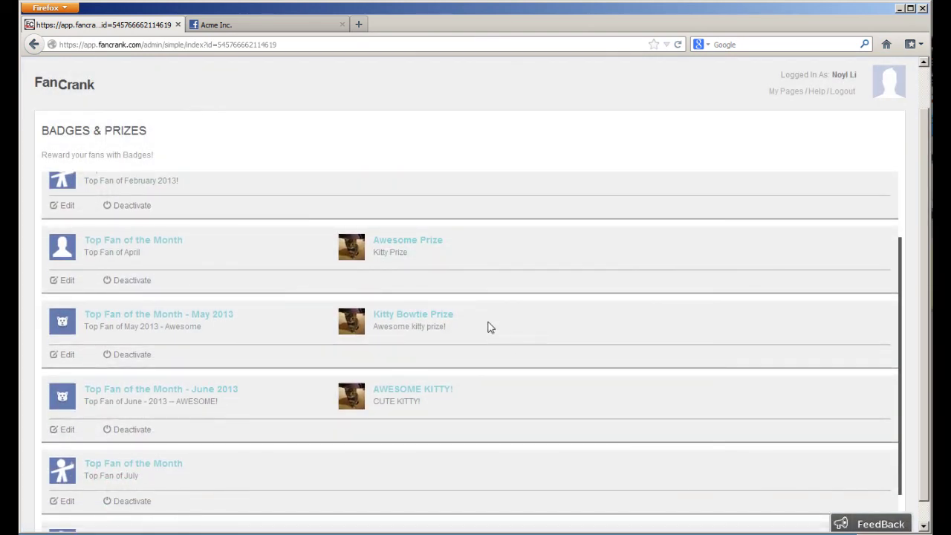
scroll(490, 329, down, 2)
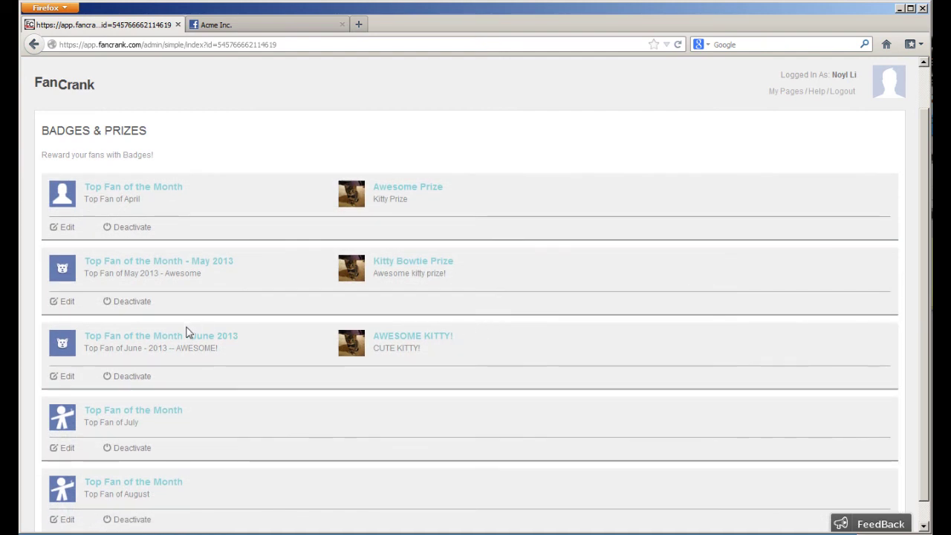
click(226, 343)
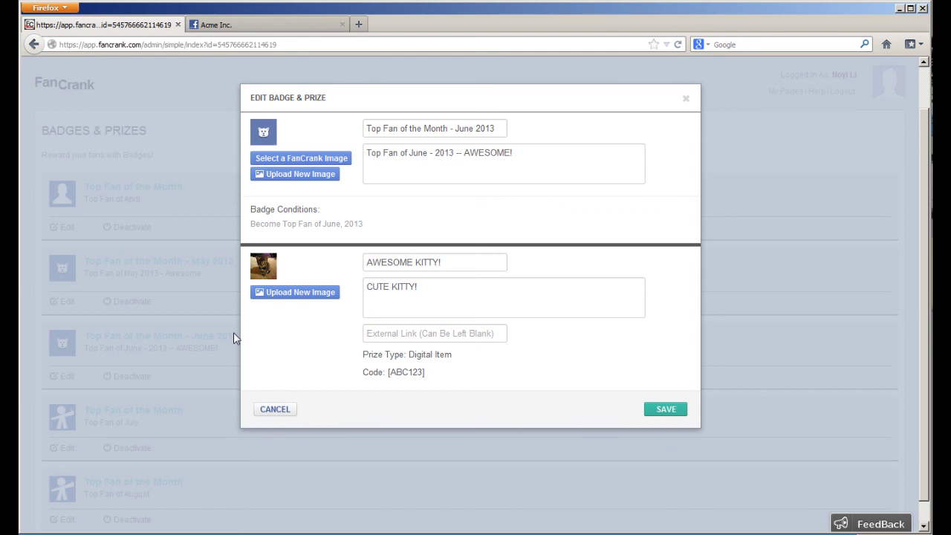
click(687, 99)
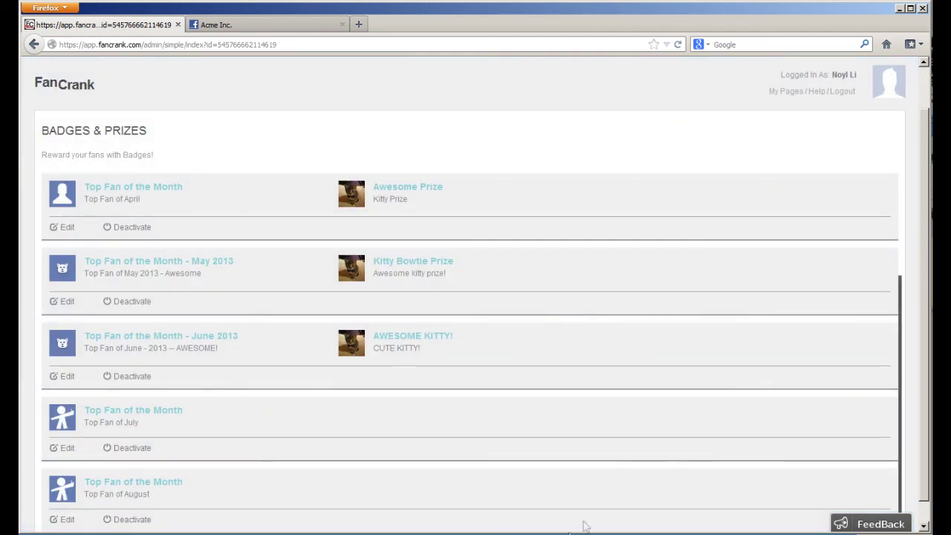